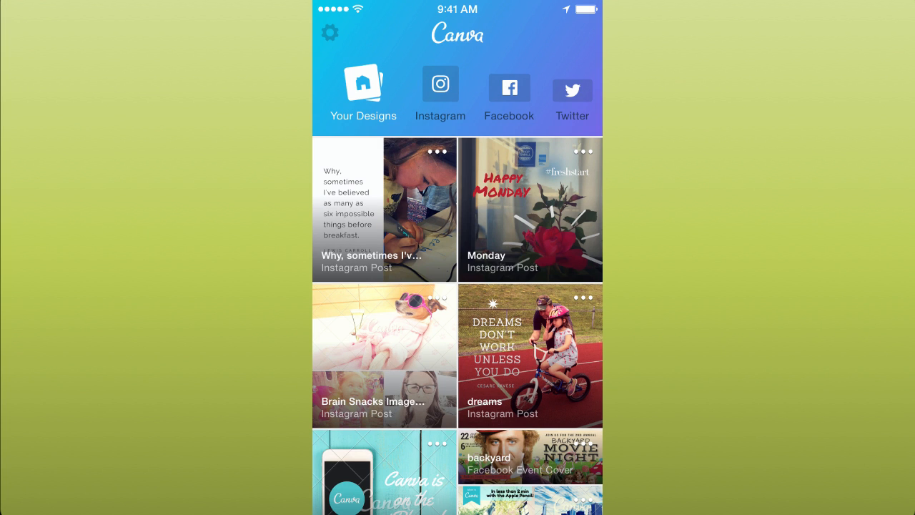
Browse the Instagram post layouts to pick a starting template
left_click(440, 93)
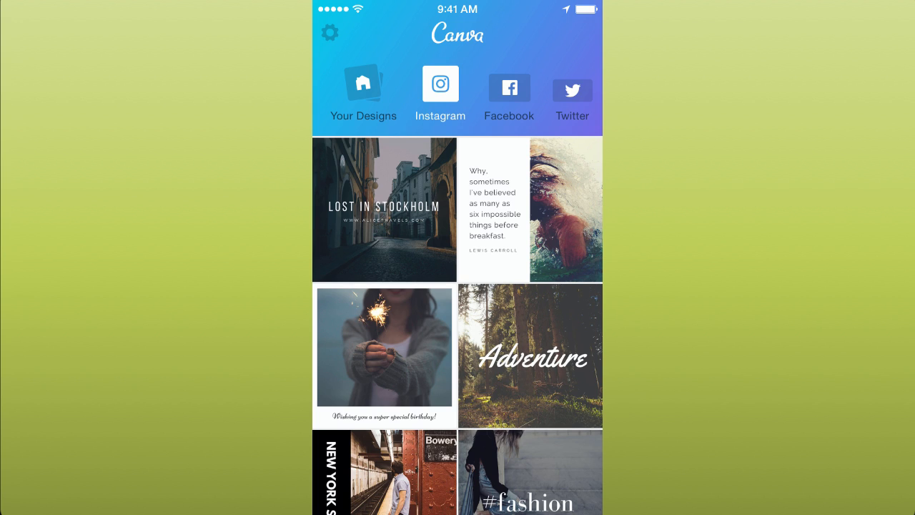